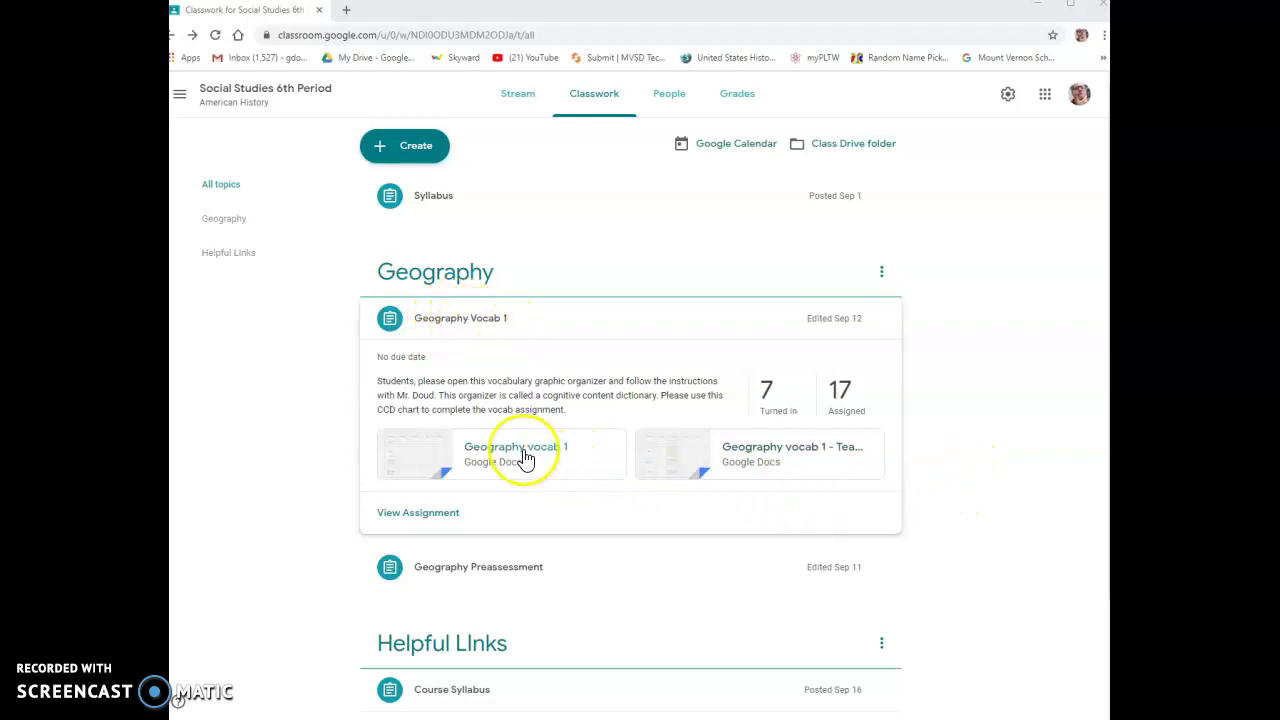
# Open the Geography vocab 1 document from the Geography Vocab 1 assignment and go through the table's Prediction cells
pyautogui.click(497, 460)
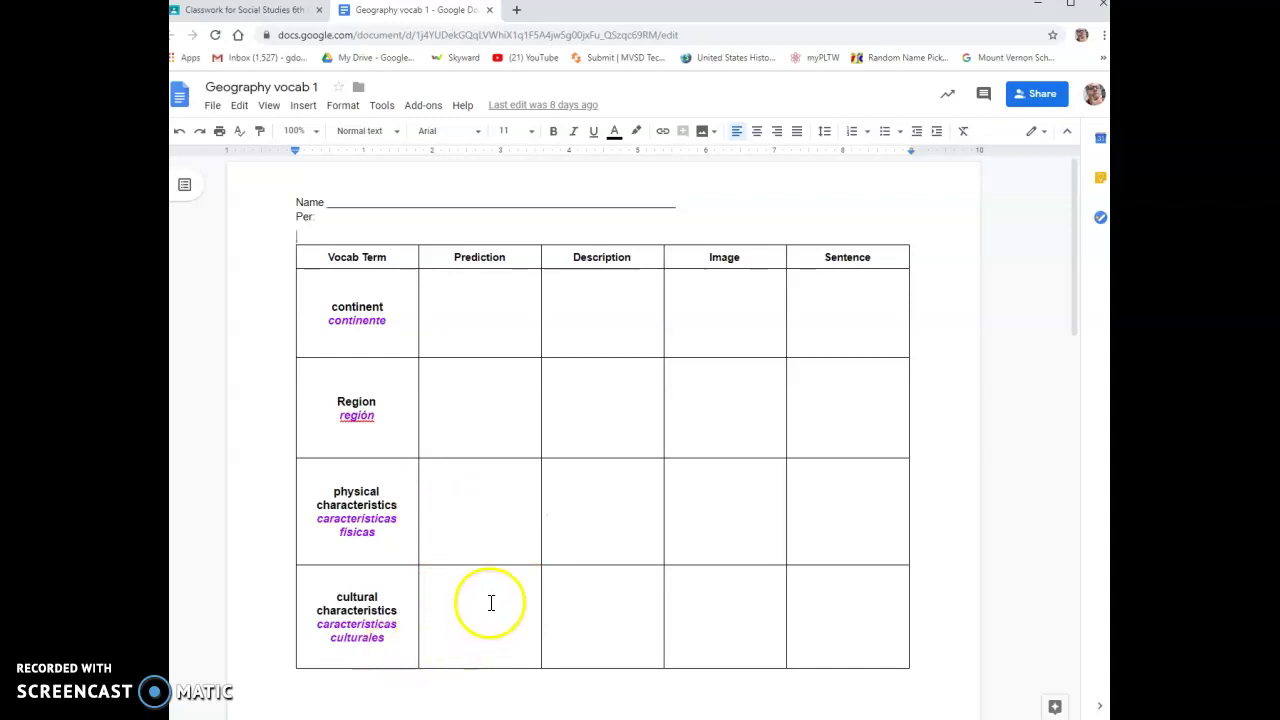
pyautogui.doubleClick(478, 311)
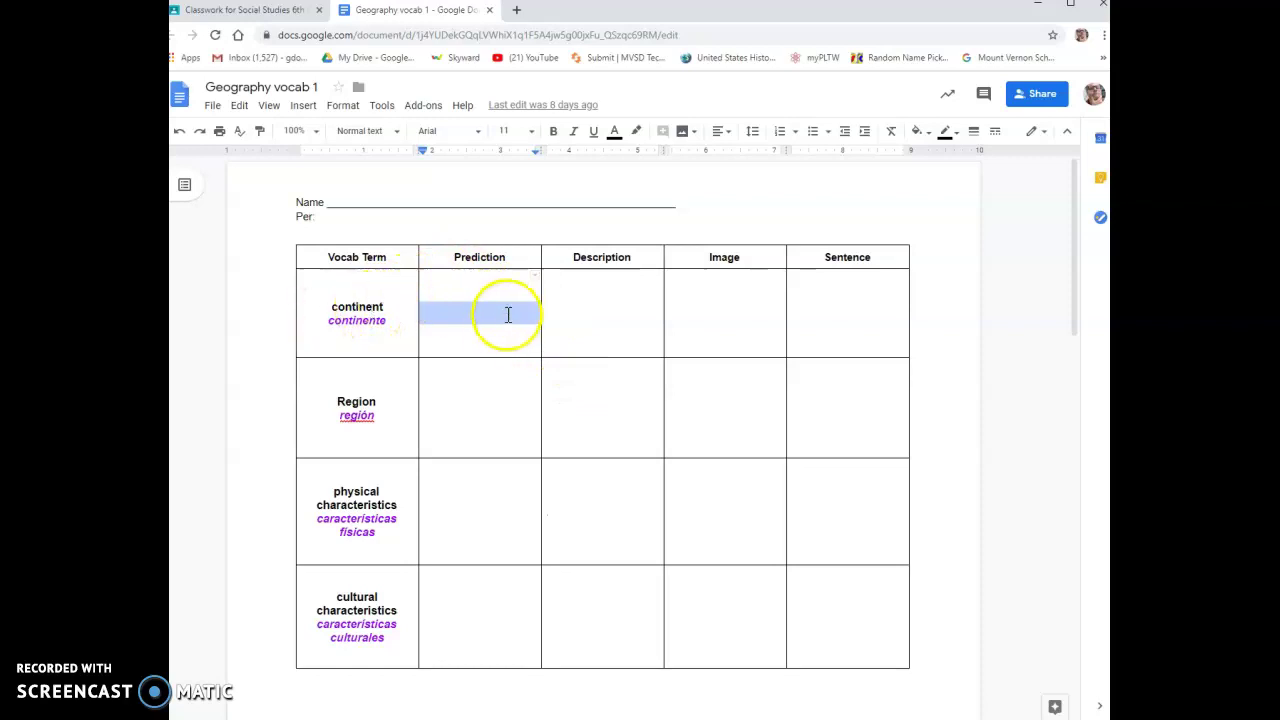
pyautogui.click(466, 401)
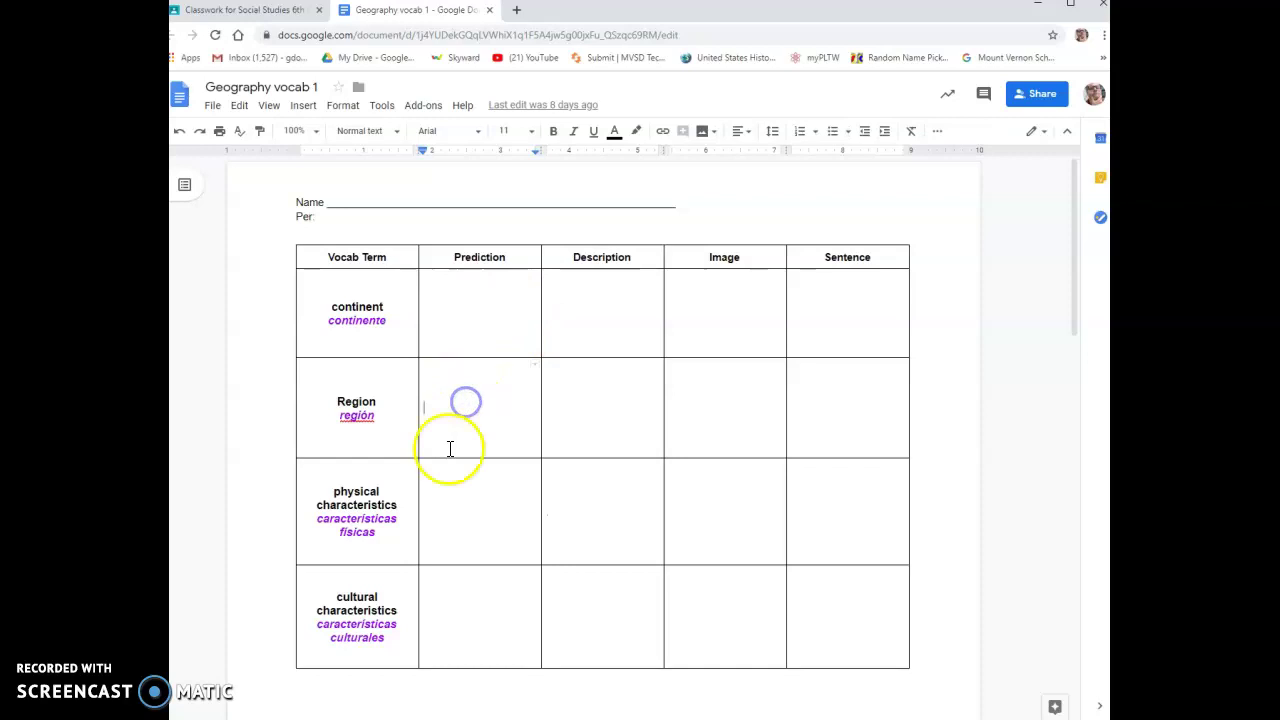
pyautogui.tripleClick(434, 614)
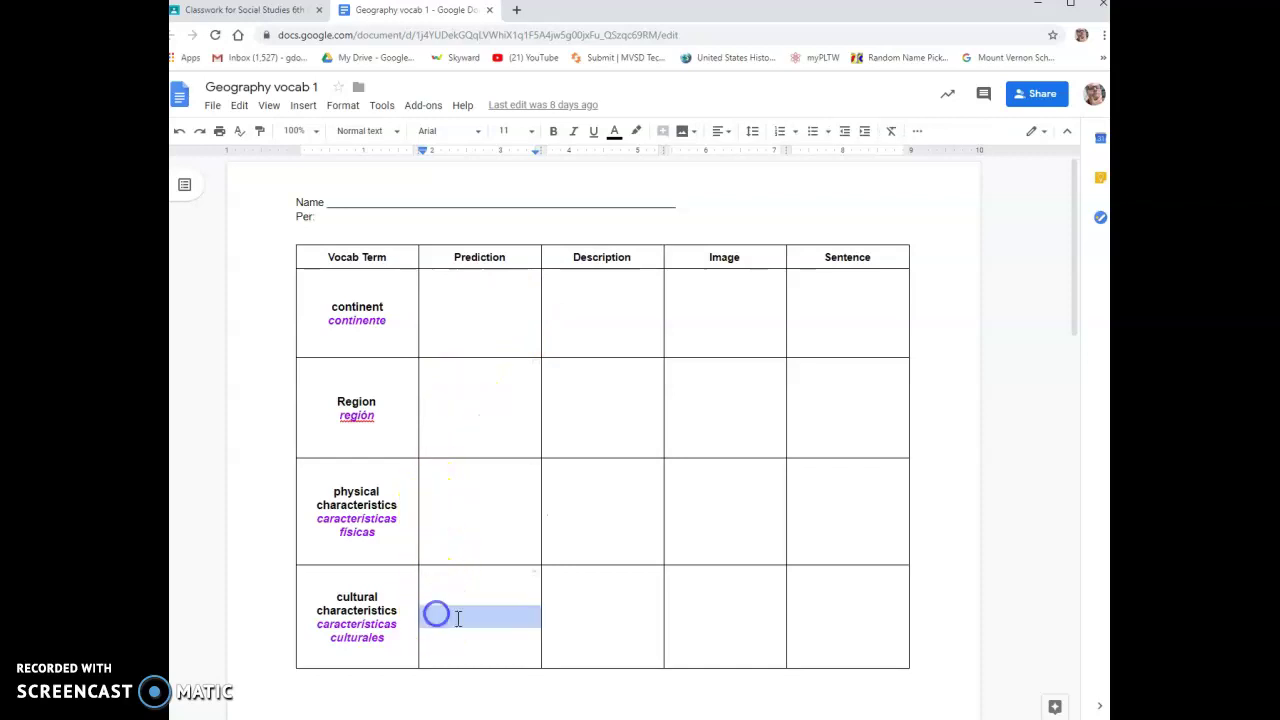
pyautogui.click(511, 615)
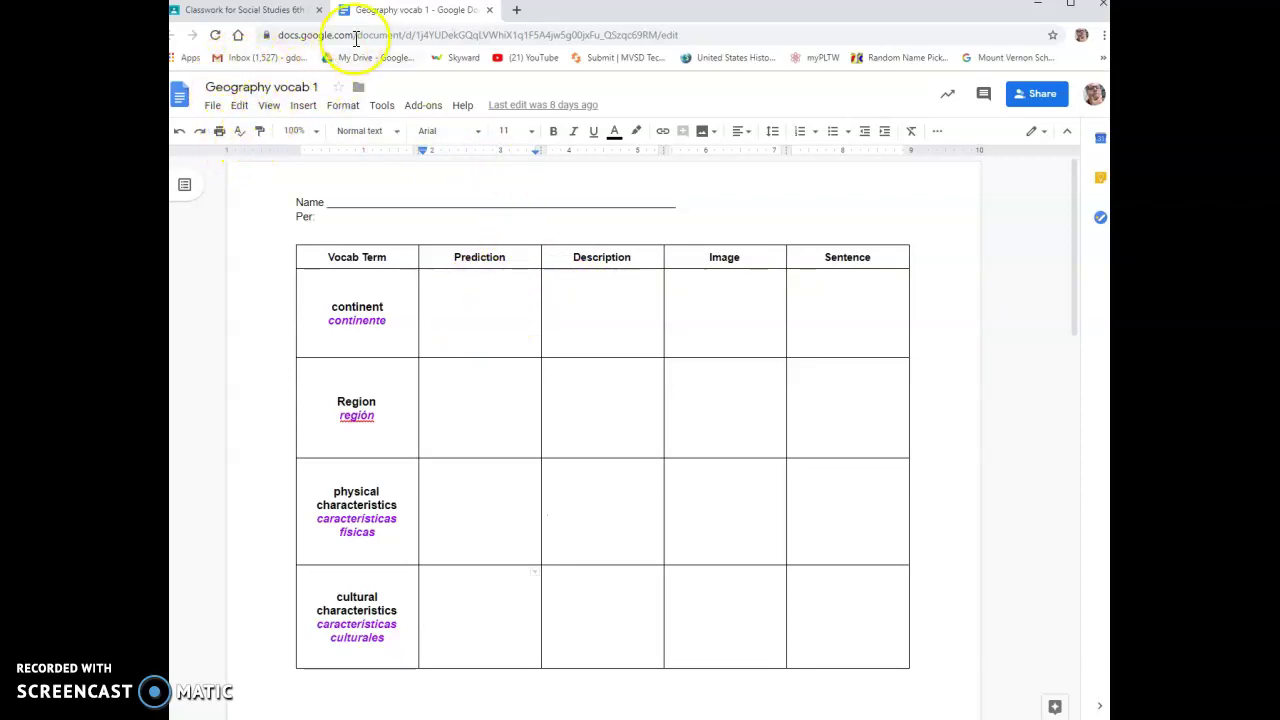
# Open the assignment's Geography vocab 1 - Teacher document and remove the stray line break splitting the word "that" in the continent description
pyautogui.click(270, 12)
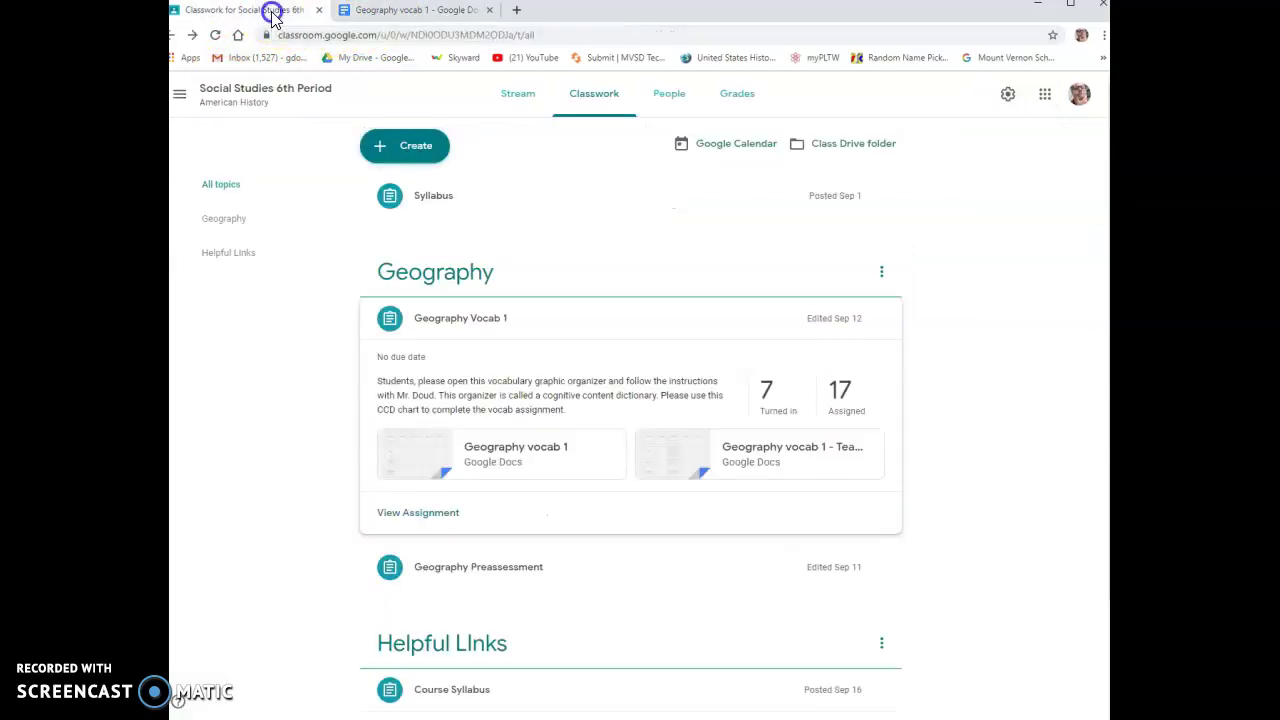
pyautogui.click(779, 468)
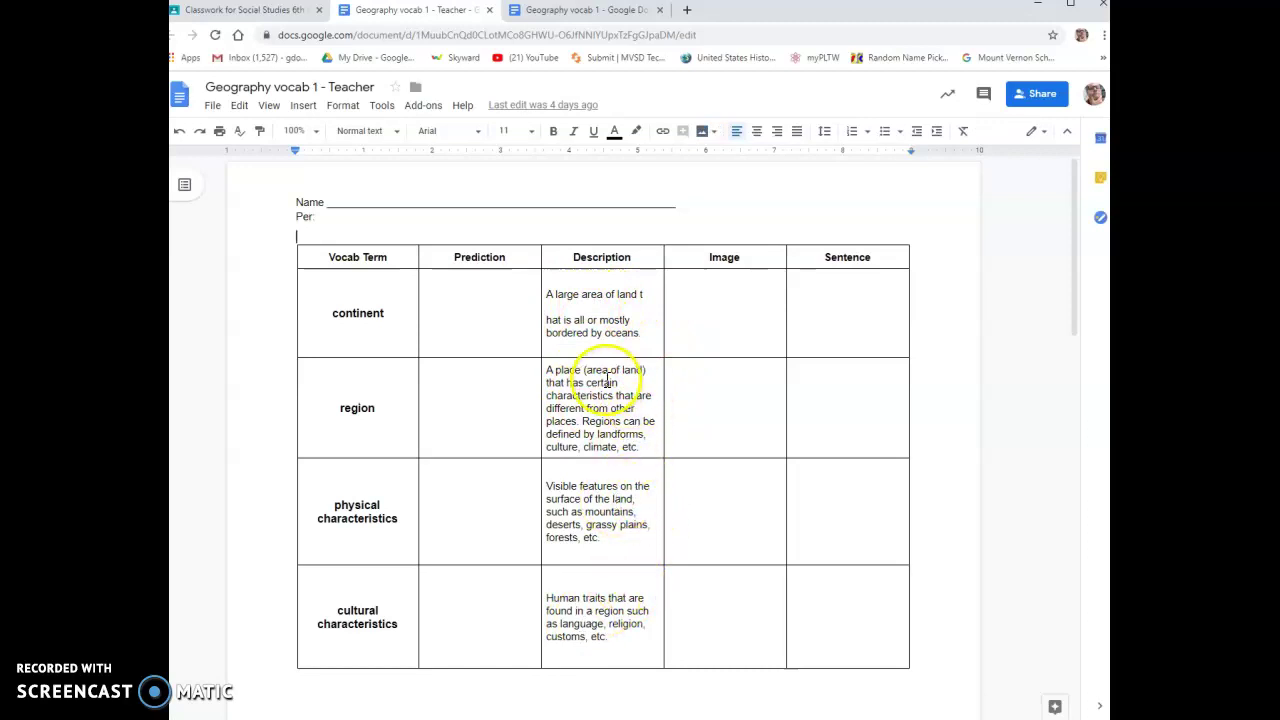
pyautogui.click(608, 308)
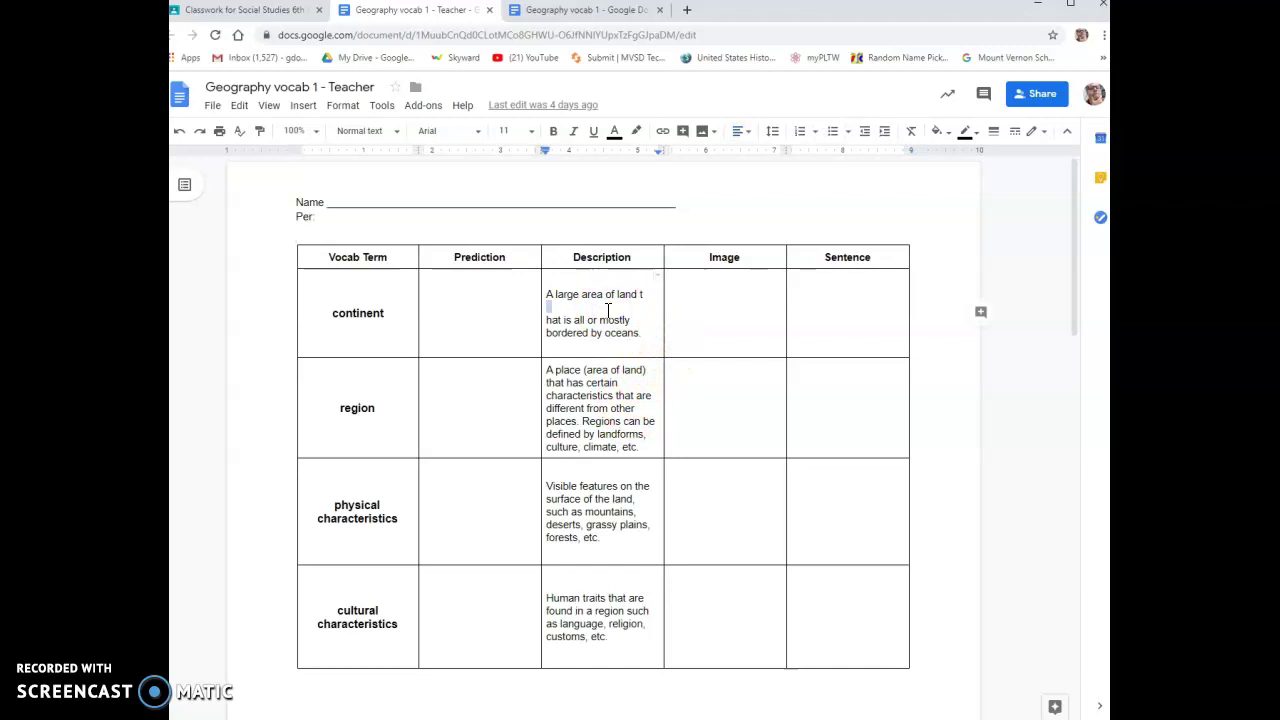
pyautogui.press('Delete')
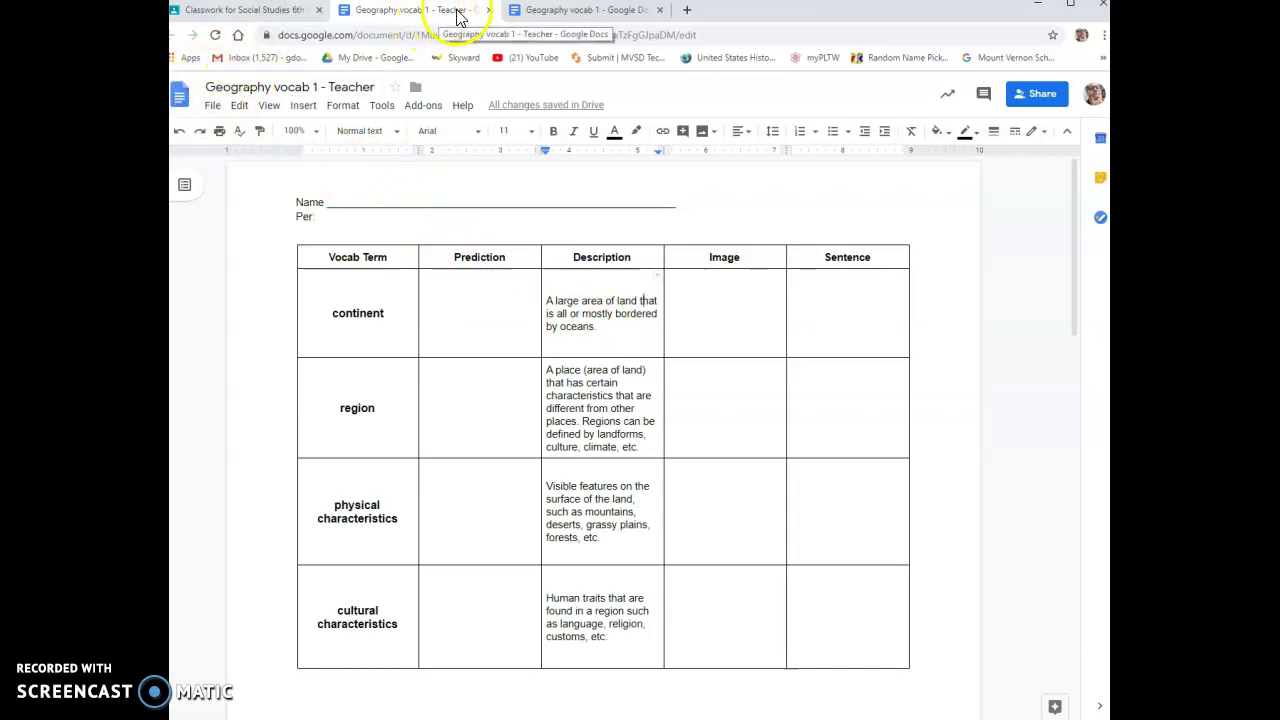
# Return to the student Geography vocab 1 document and use Explore to find images for the topic Region
pyautogui.click(563, 10)
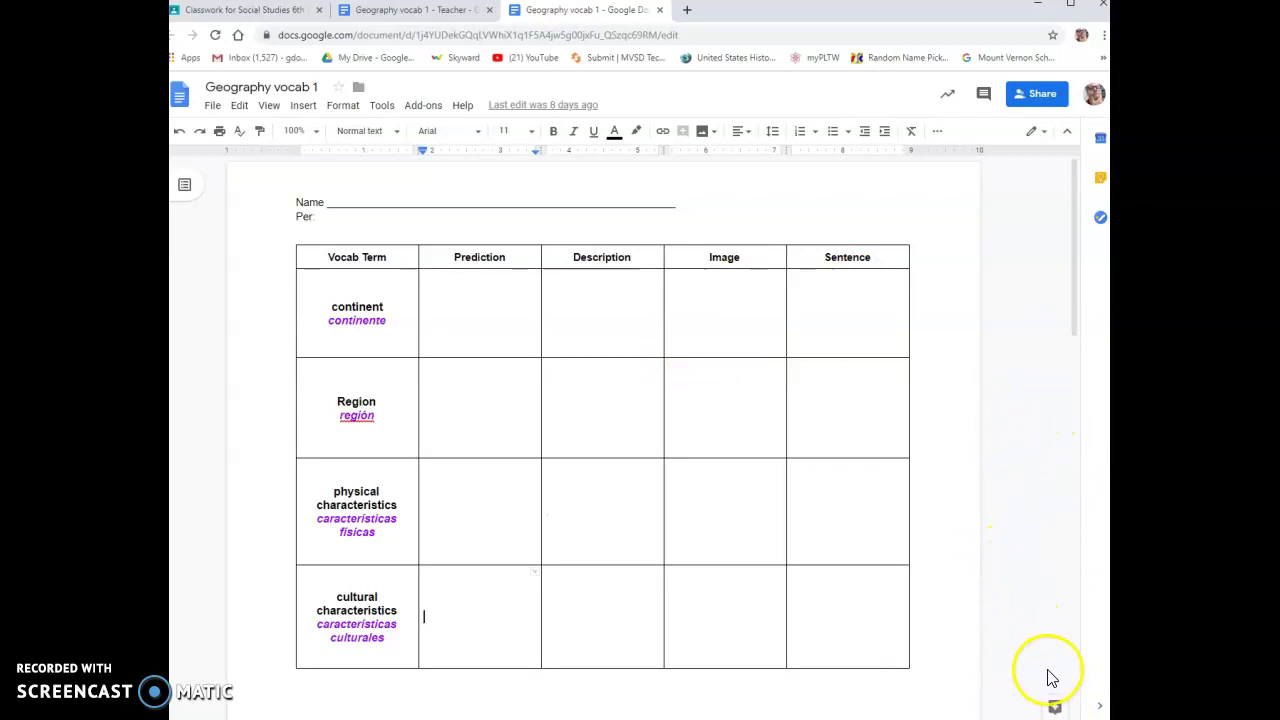
pyautogui.click(1035, 709)
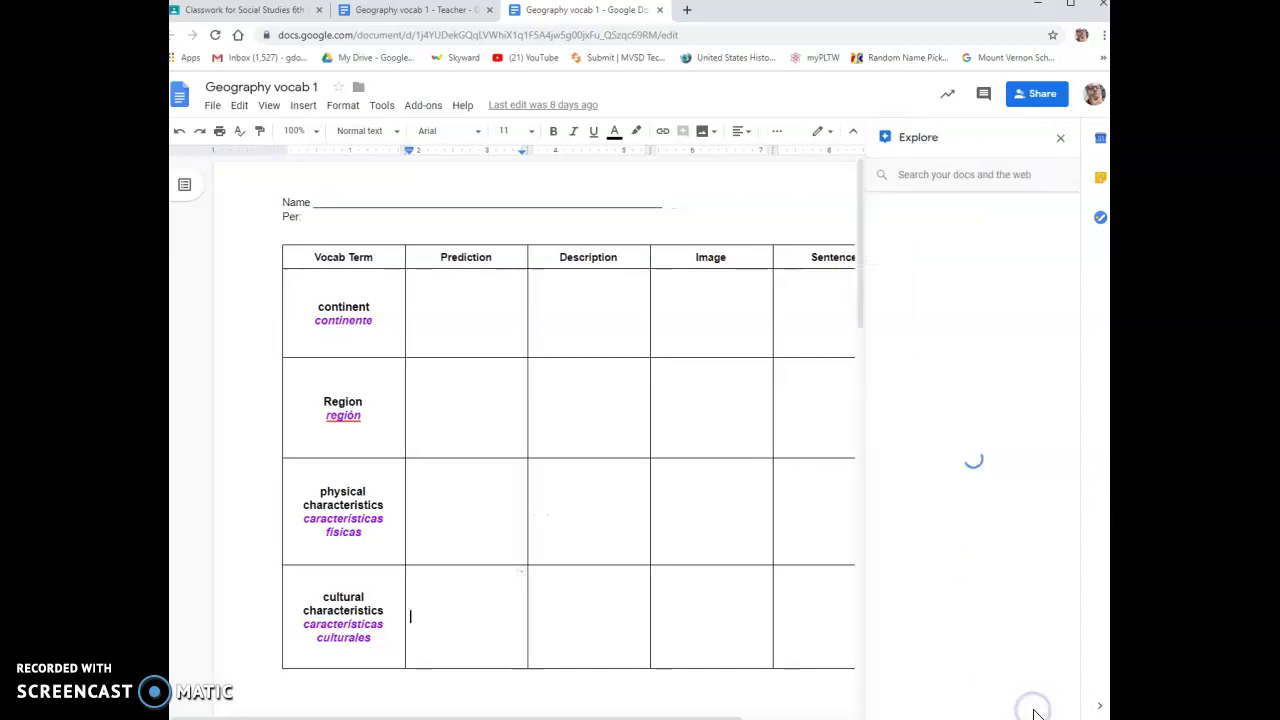
pyautogui.click(915, 174)
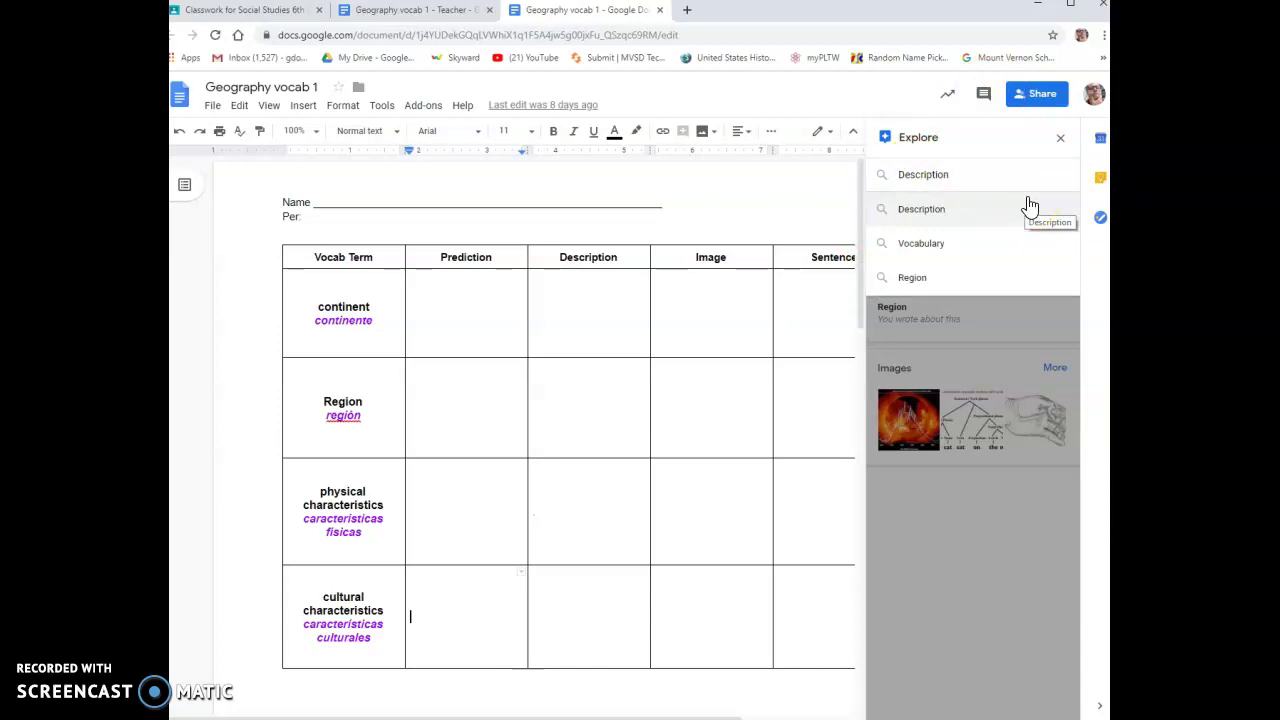
pyautogui.click(958, 330)
pyautogui.click(897, 313)
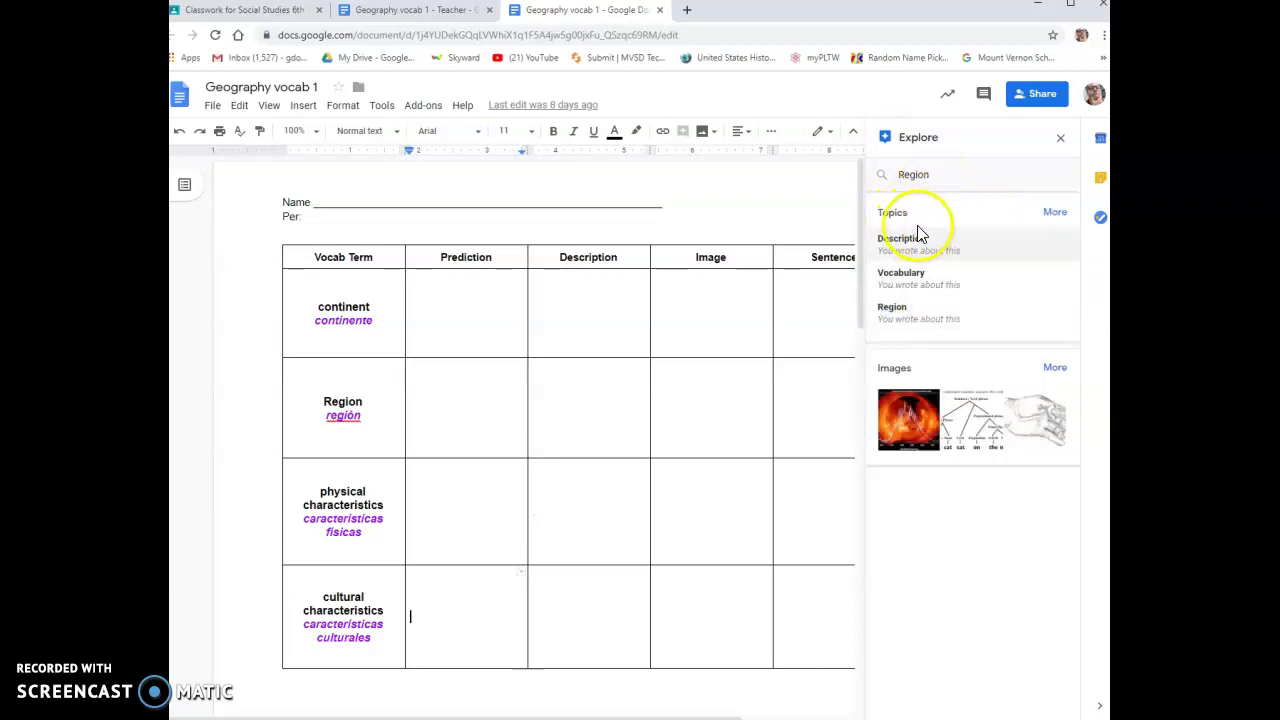
pyautogui.click(946, 321)
pyautogui.click(975, 216)
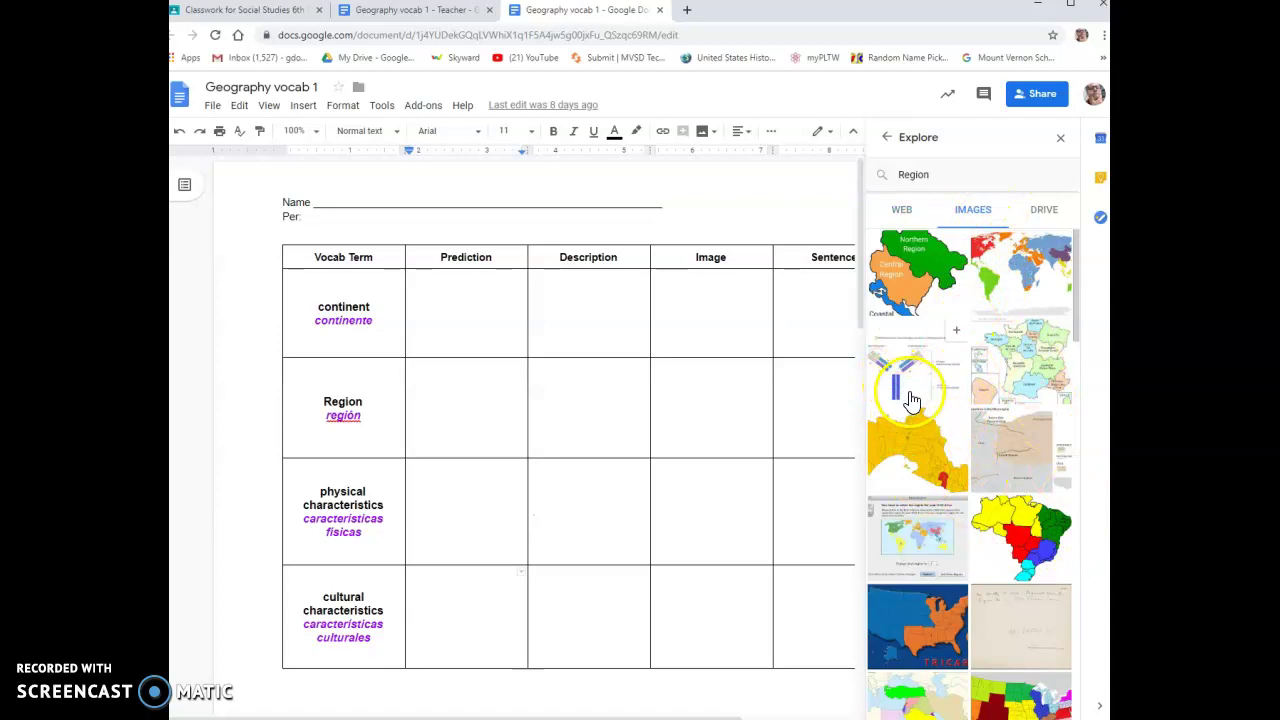
# Browse the Region image results and insert the multicoloured map of Brazil into the Region row's Image cell
pyautogui.scroll(-8, 1014, 457)
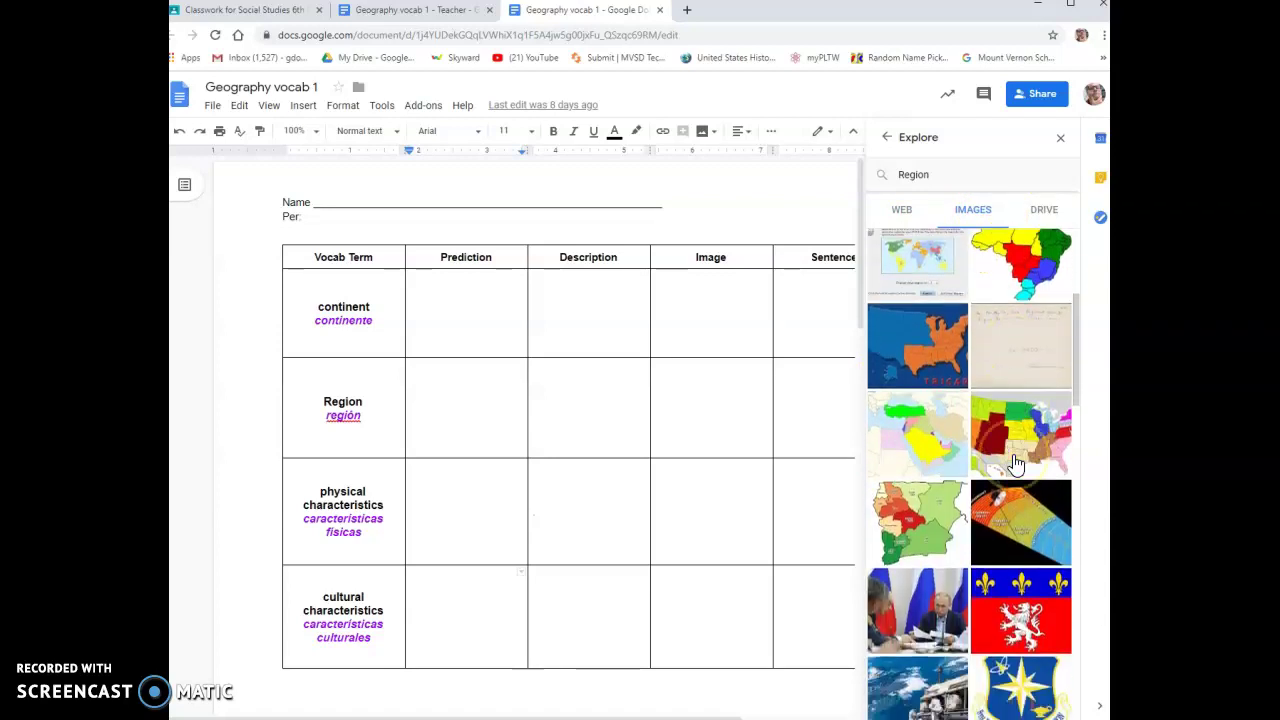
pyautogui.scroll(-6, 1014, 457)
pyautogui.scroll(5, 1010, 463)
pyautogui.scroll(1, 1010, 462)
pyautogui.scroll(-1, 1010, 462)
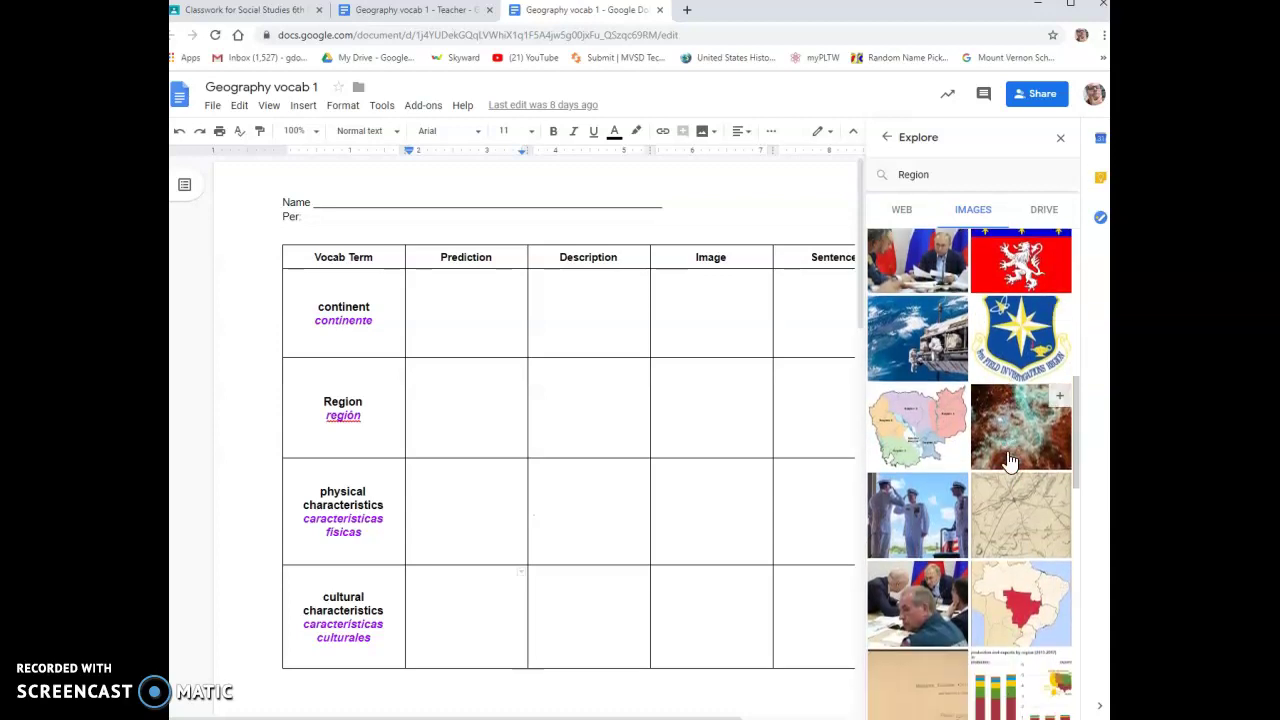
pyautogui.scroll(-3, 1010, 461)
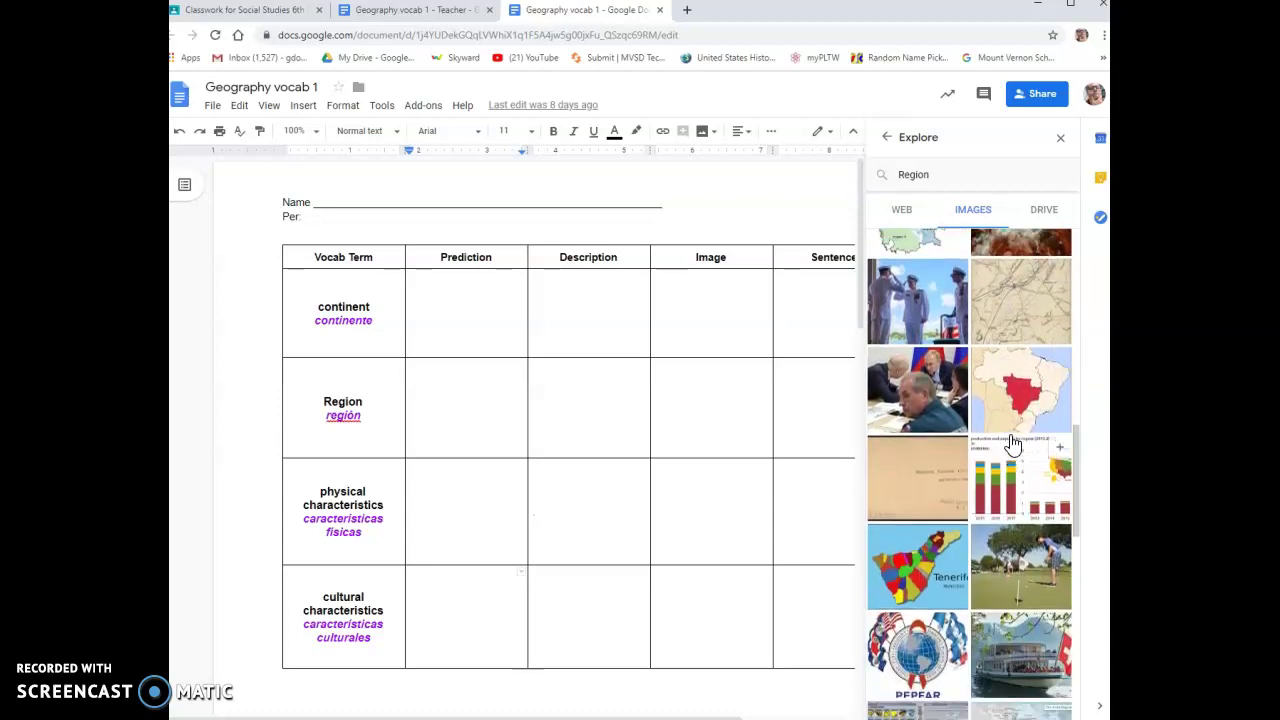
pyautogui.scroll(-1, 1012, 443)
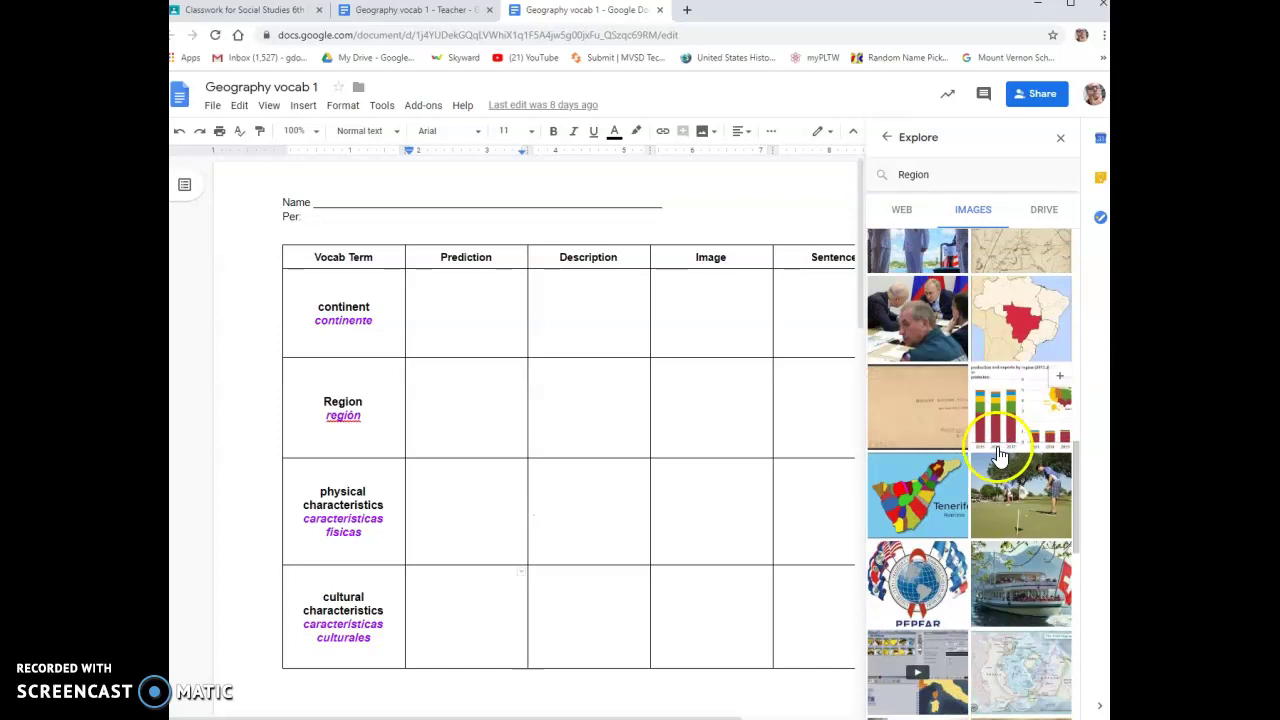
pyautogui.scroll(-4, 988, 486)
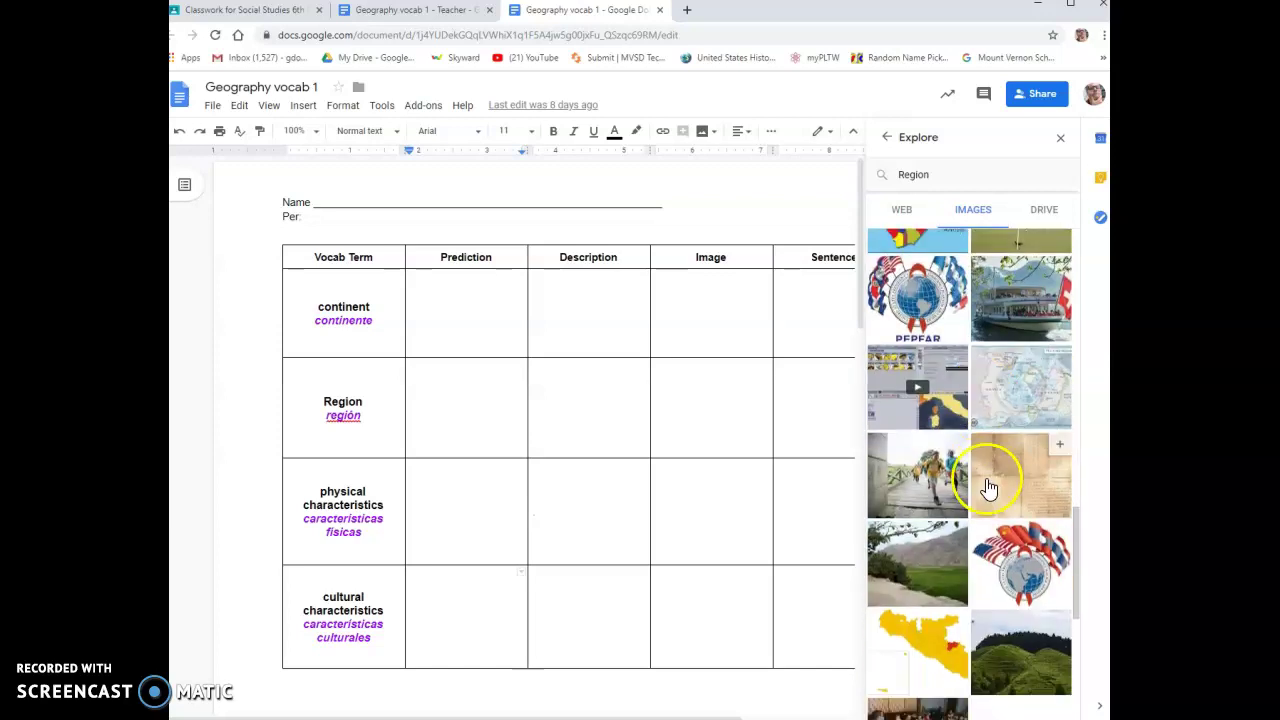
pyautogui.scroll(-3, 988, 475)
pyautogui.scroll(5, 990, 470)
pyautogui.scroll(5, 990, 470)
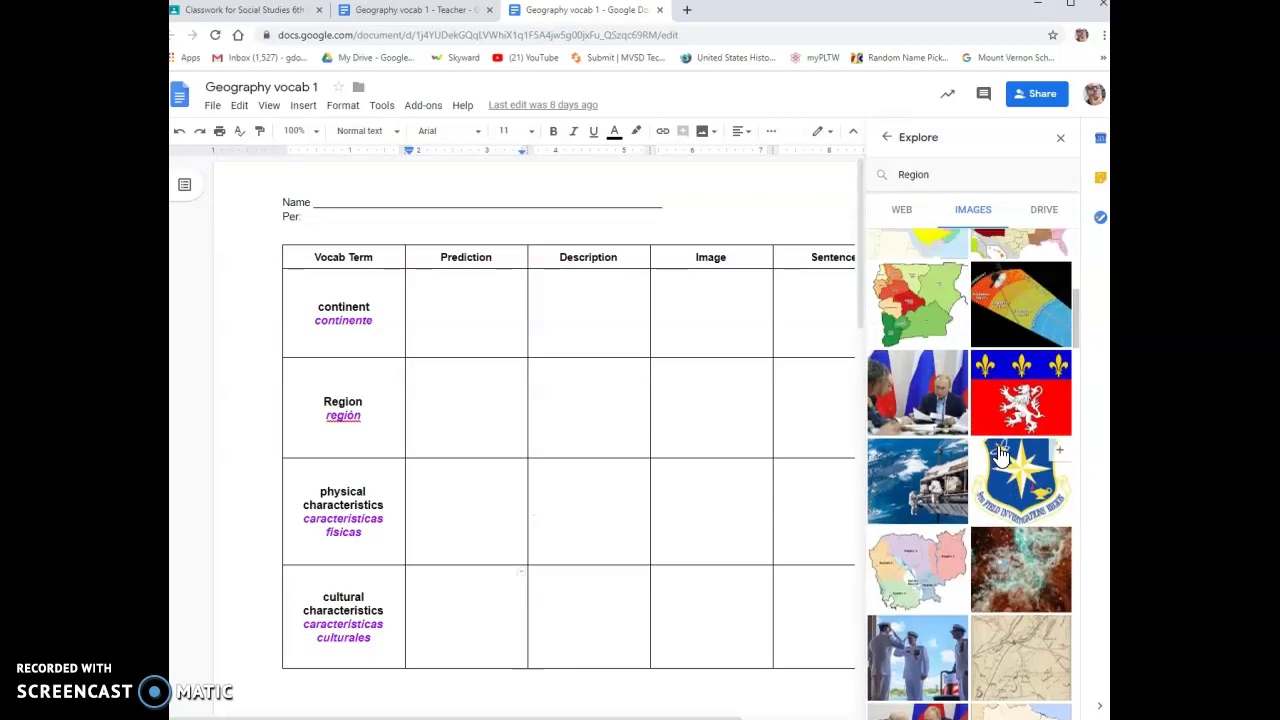
pyautogui.moveTo(1020, 460); pyautogui.dragTo(591, 383)
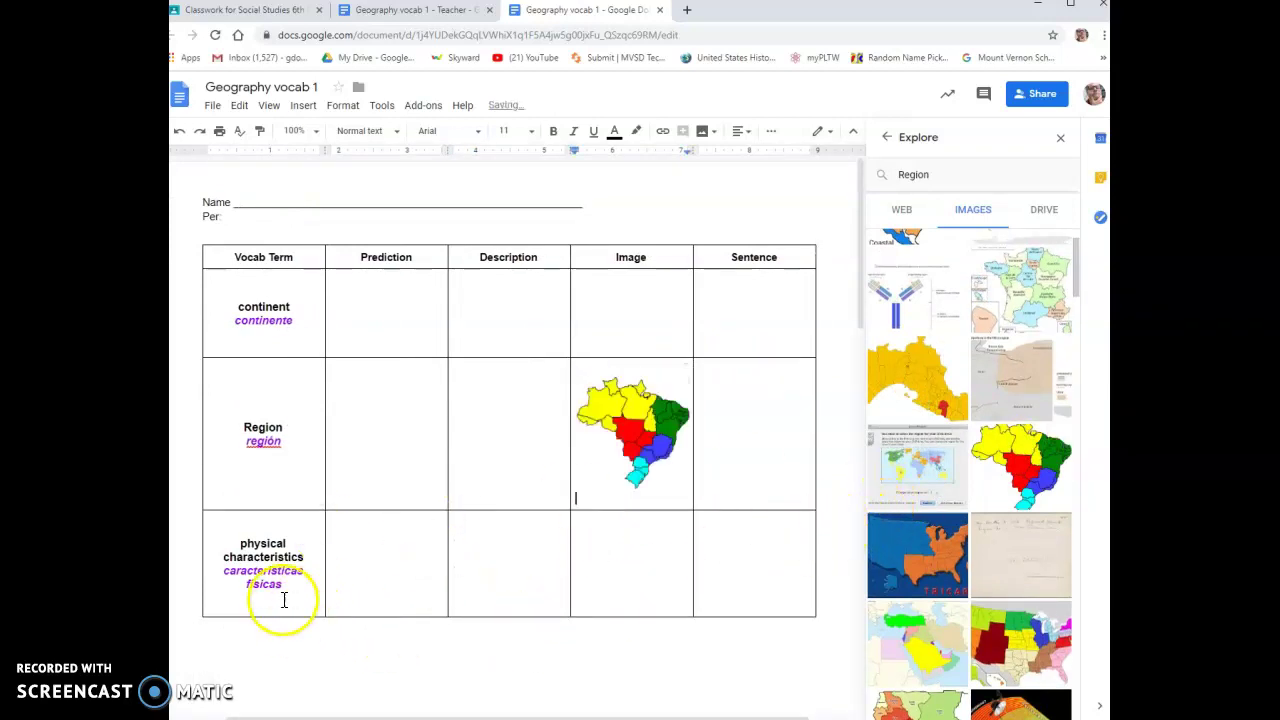
# Shrink the Brazil map in the Region row's Image cell to about two thirds of its inserted width
pyautogui.click(649, 436)
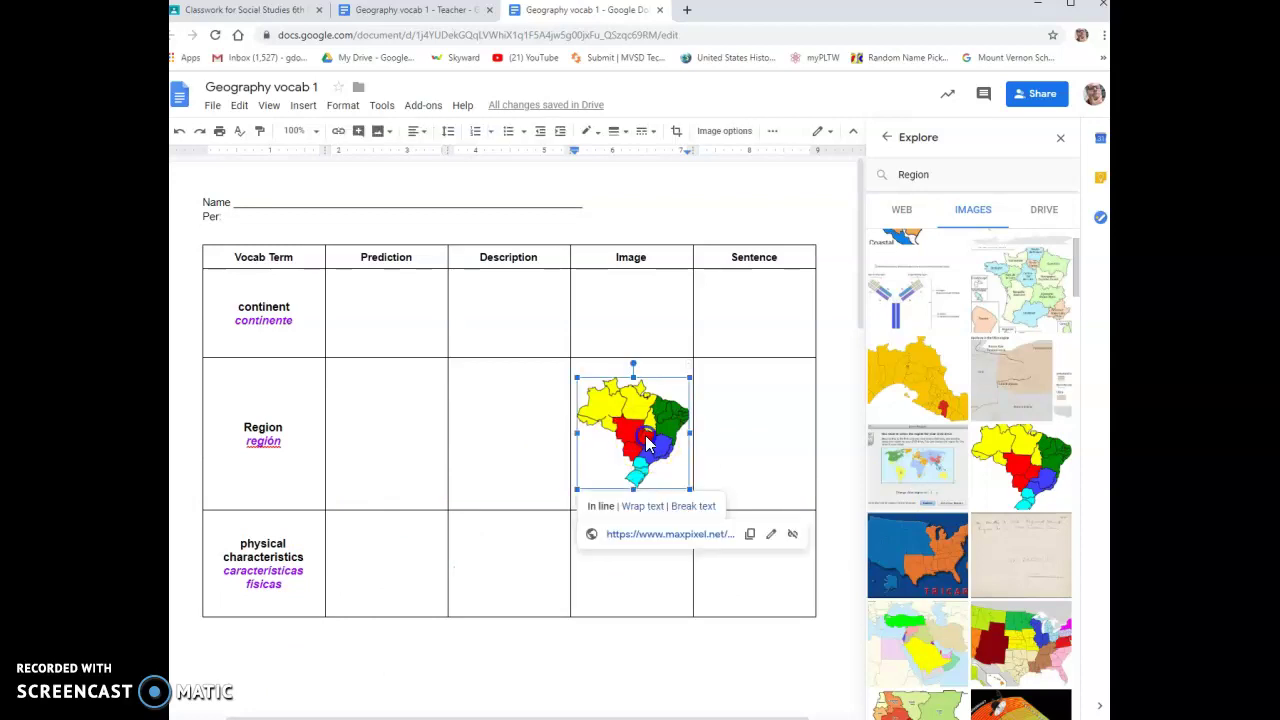
pyautogui.moveTo(688, 488); pyautogui.dragTo(684, 481)
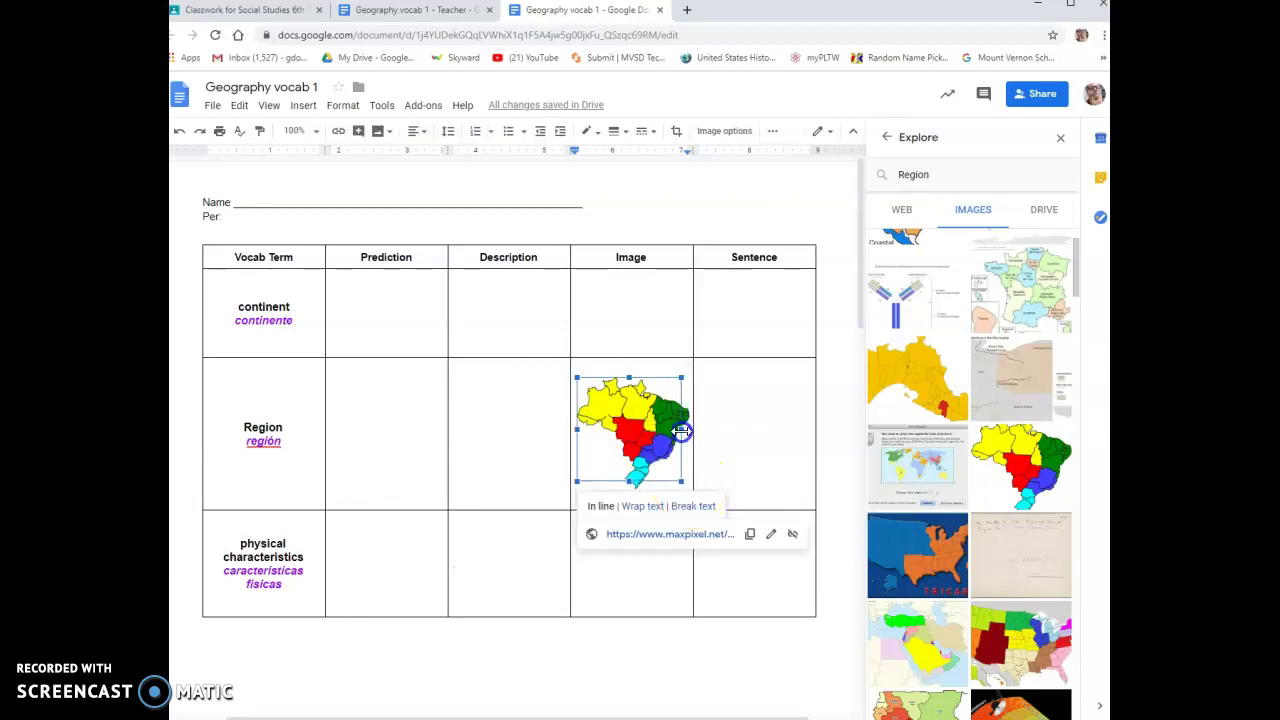
pyautogui.click(681, 481)
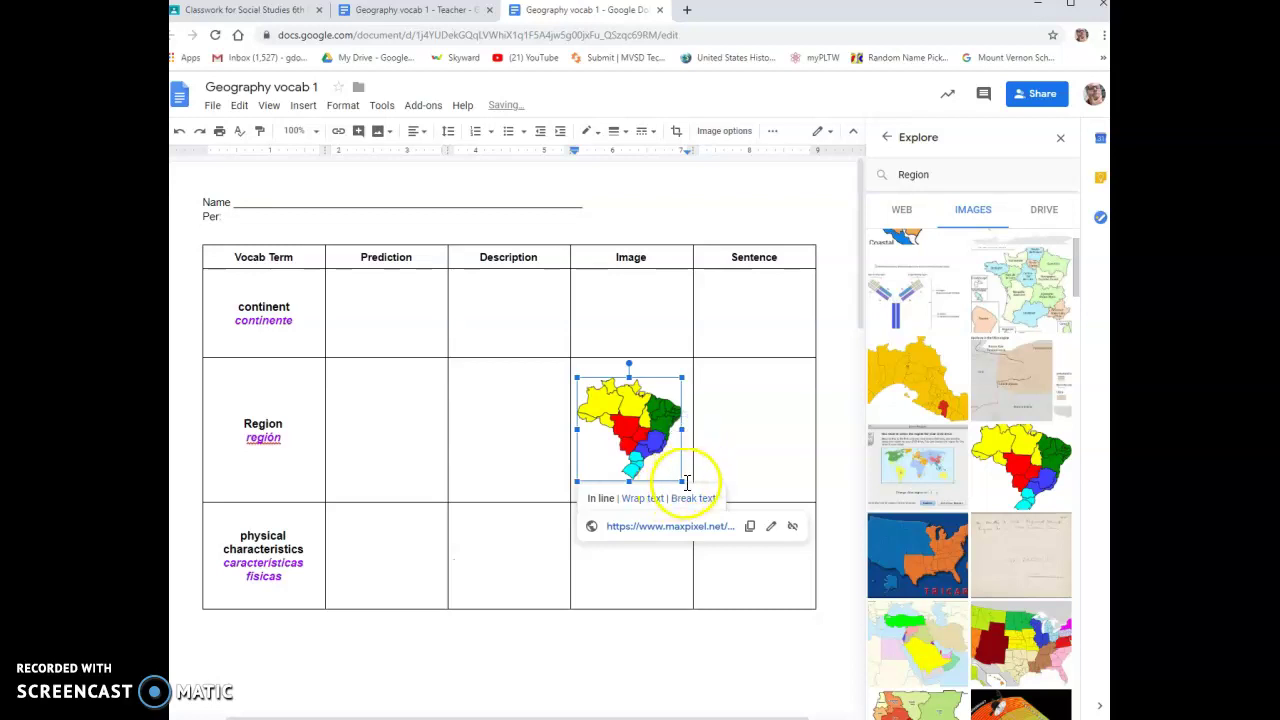
pyautogui.moveTo(681, 481); pyautogui.dragTo(655, 416)
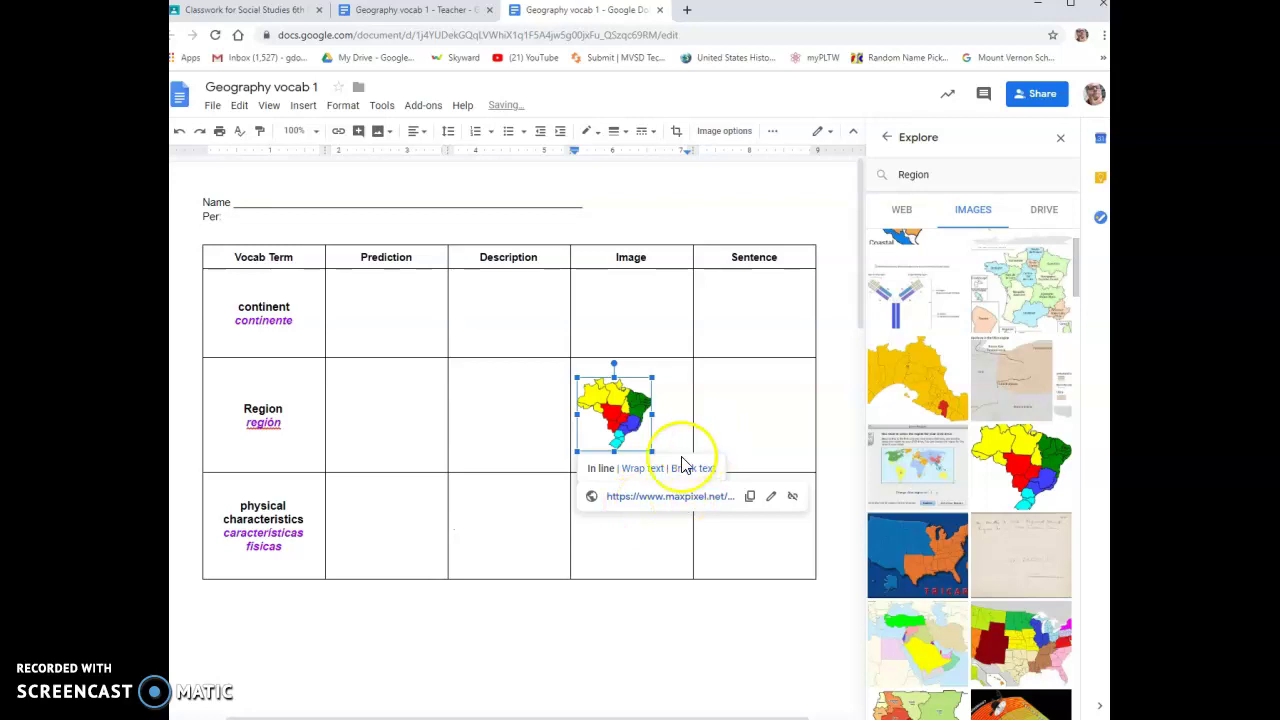
pyautogui.moveTo(527, 471)
pyautogui.mouseDown()
pyautogui.moveTo(548, 447)
pyautogui.moveTo(546, 459)
pyautogui.mouseUp()
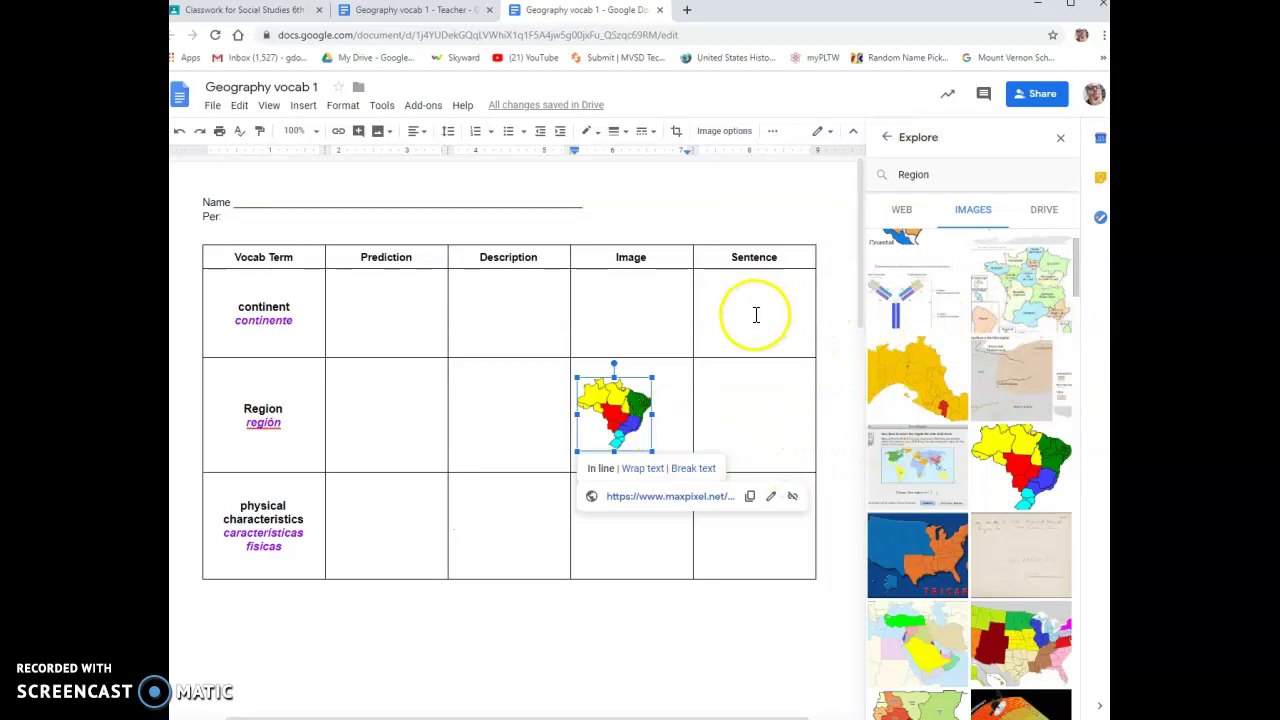
# Place the cursor in the Region row's Sentence cell, and review the vocabulary descriptions in the teacher document
pyautogui.doubleClick(746, 421)
pyautogui.click(788, 425)
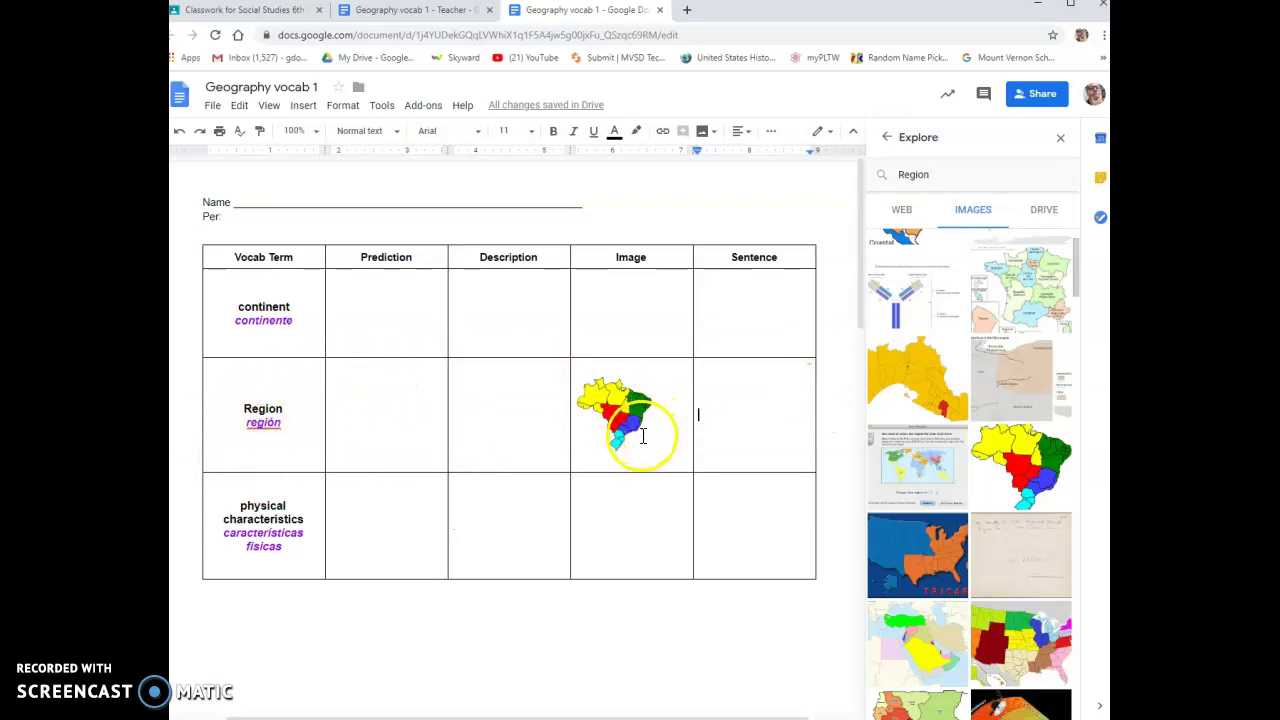
pyautogui.click(740, 376)
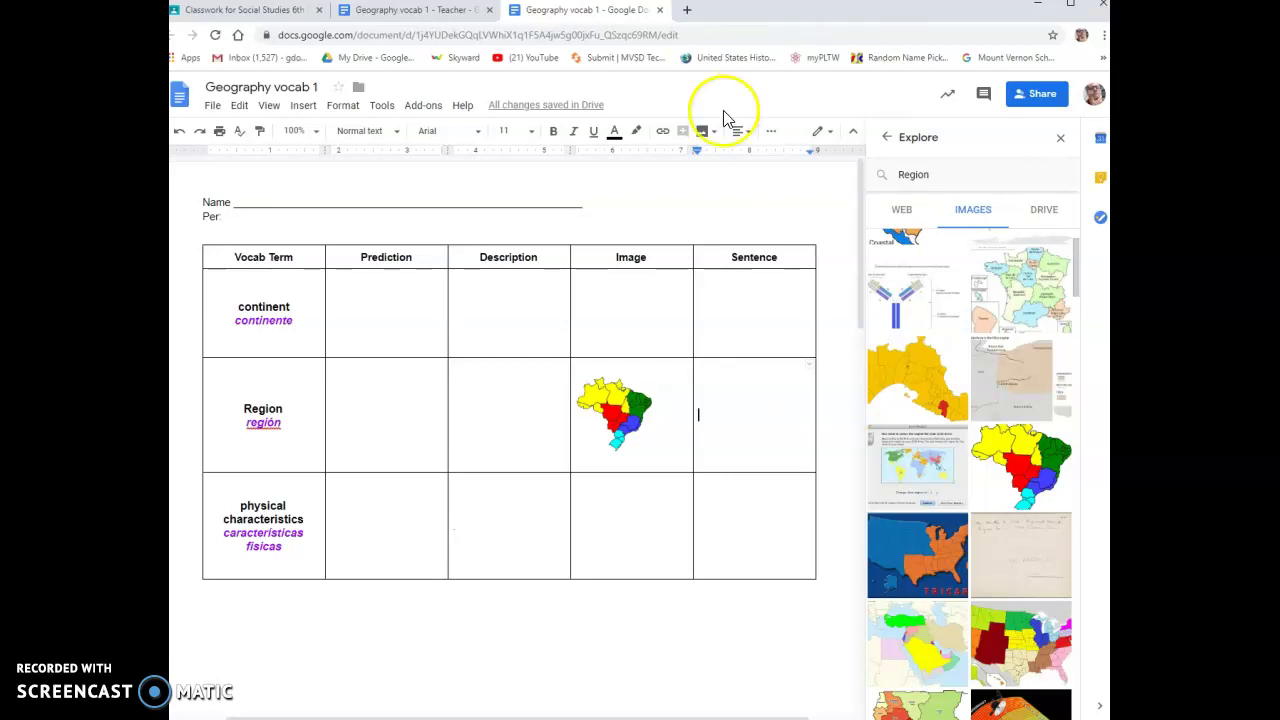
pyautogui.click(412, 12)
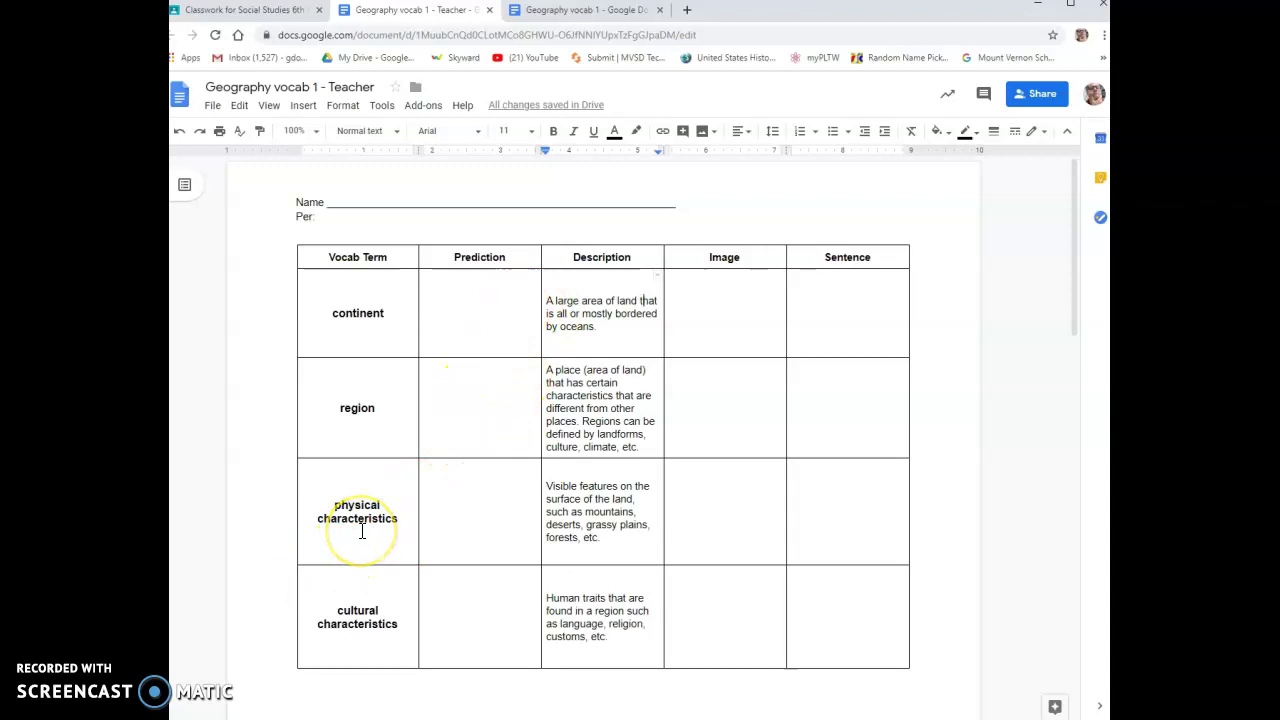
# Return to the student document and delete the Brazil map from the Region row's Image cell
pyautogui.click(550, 12)
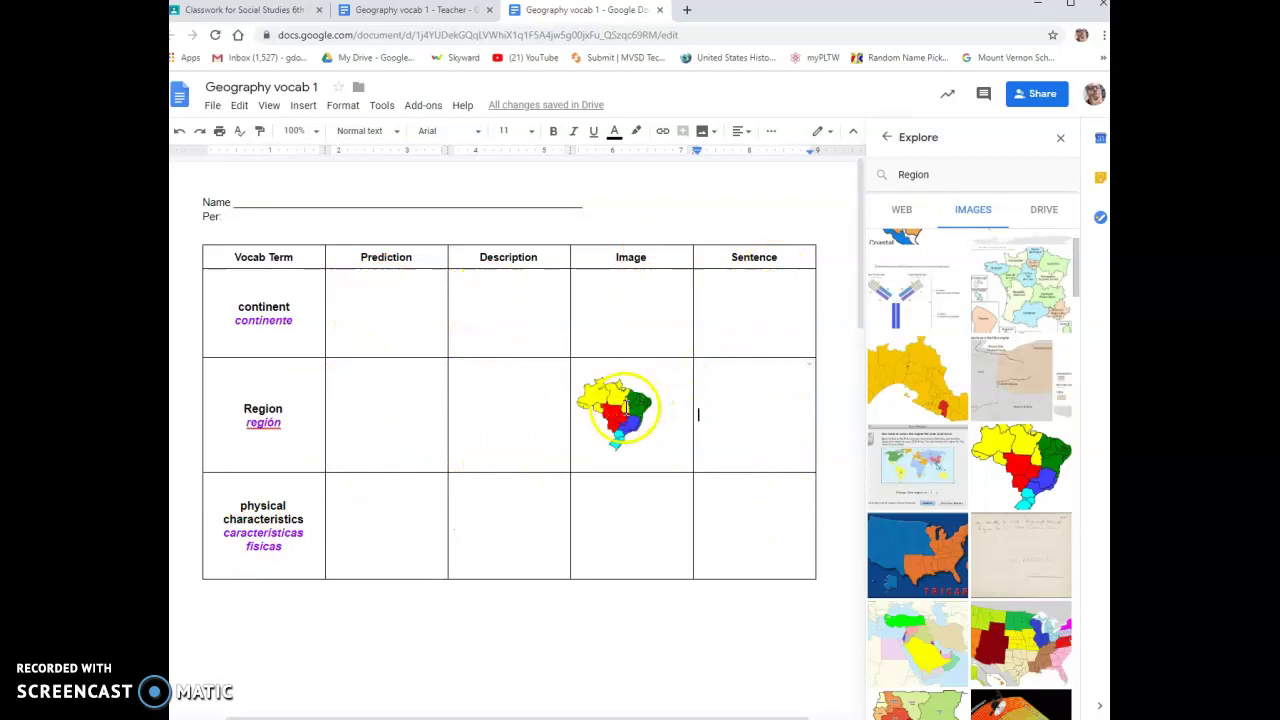
pyautogui.click(626, 431)
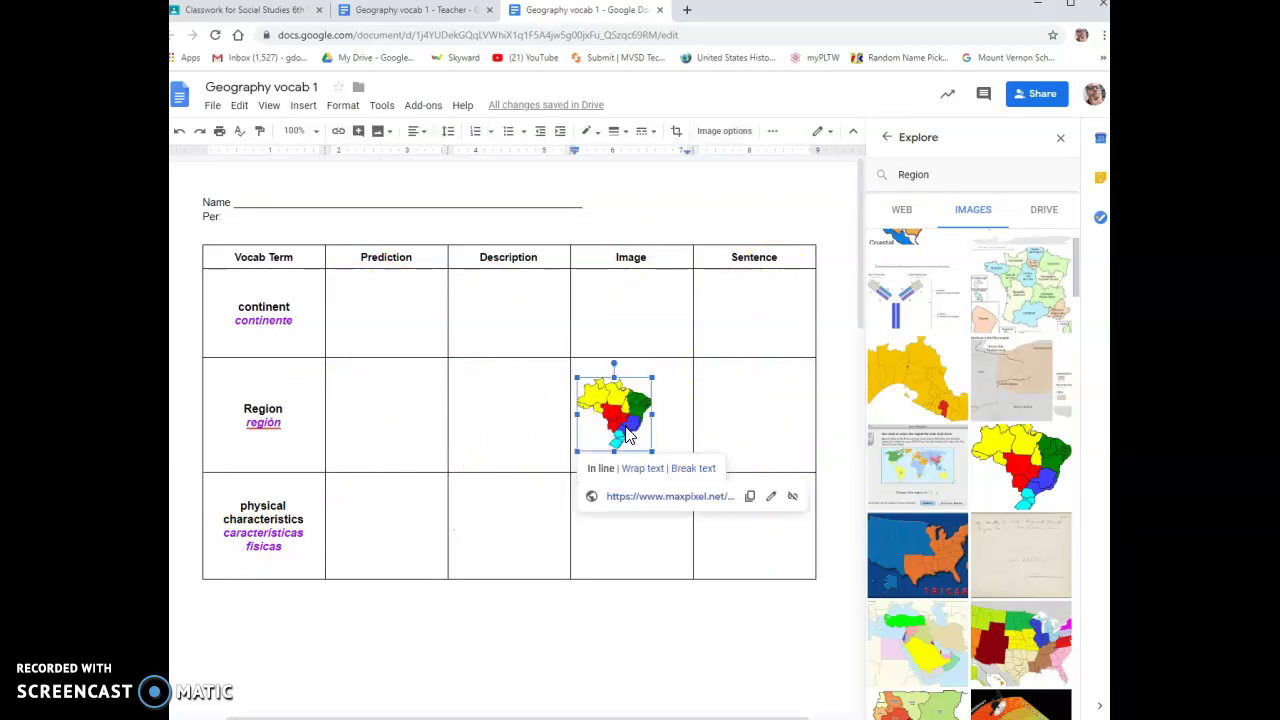
pyautogui.press('Delete')
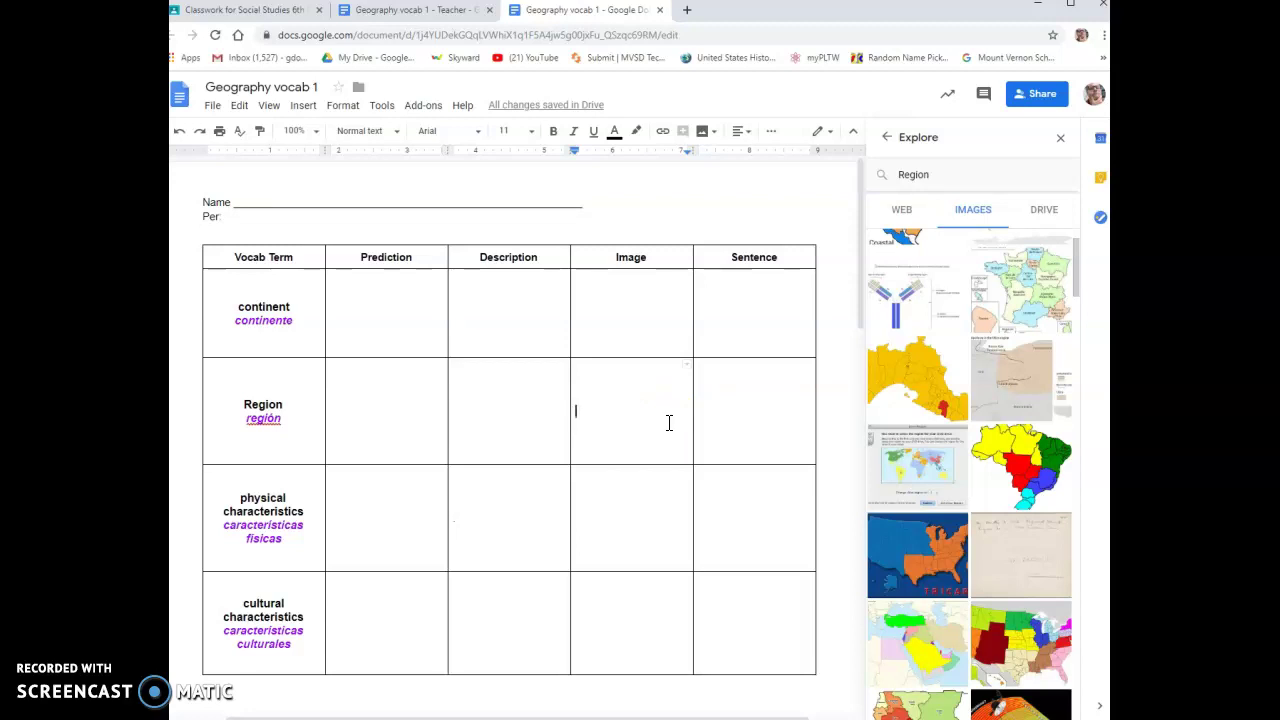
pyautogui.click(734, 345)
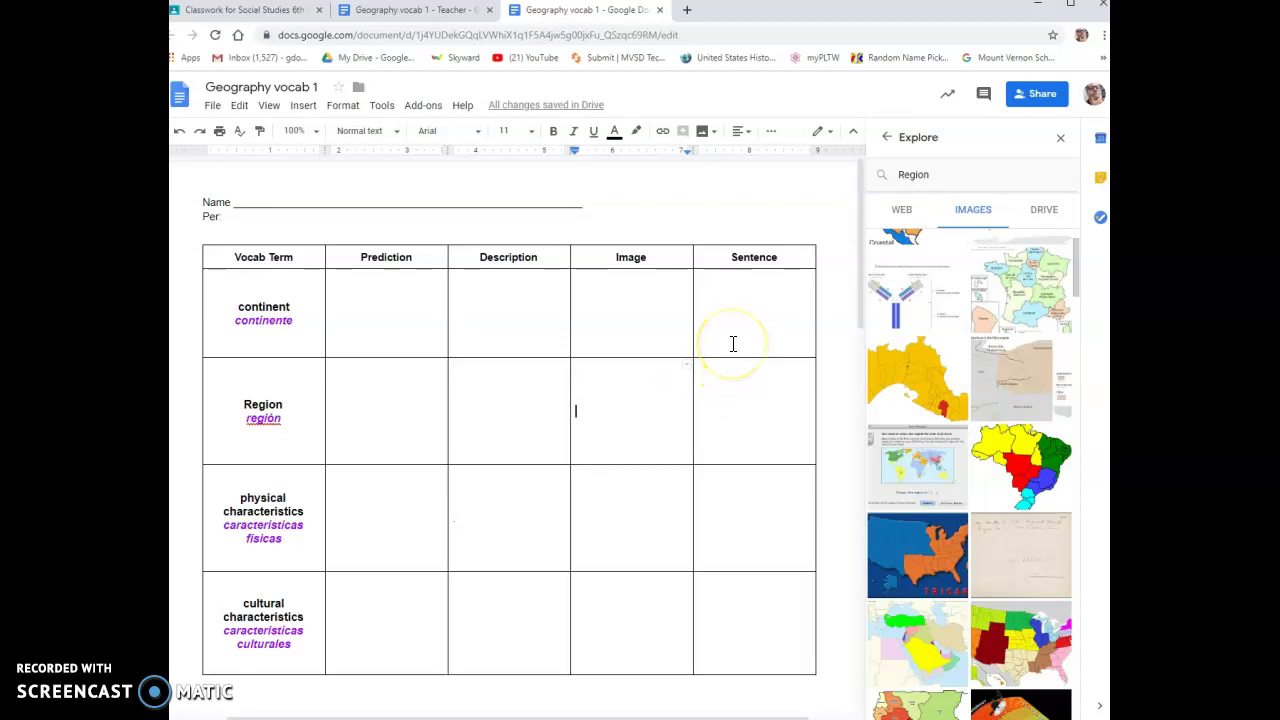